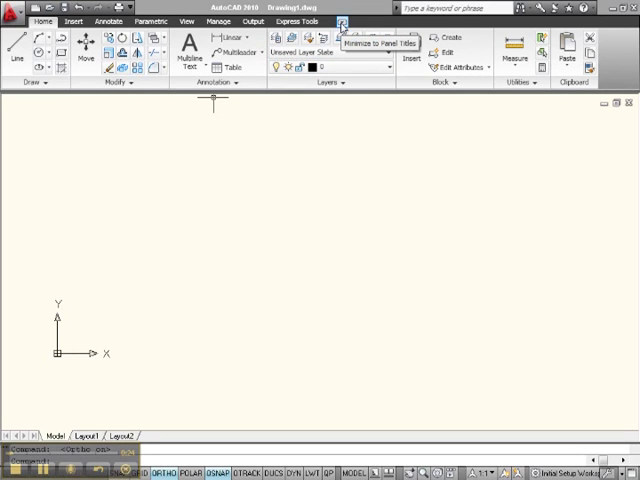
Step: Collapse the ribbon to 'Minimize to Panel Titles' mode
click(341, 24)
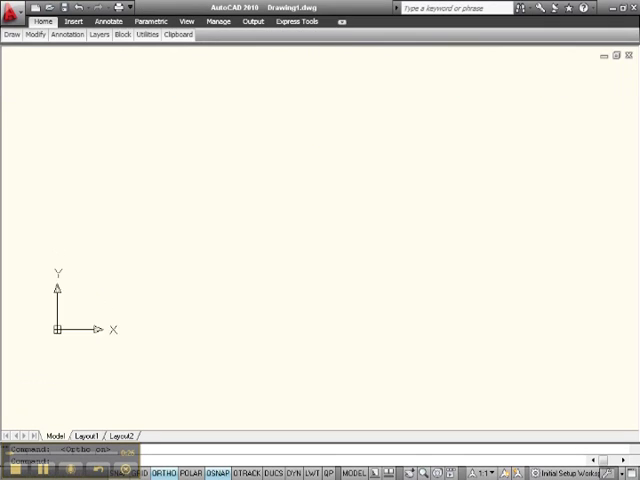
mouse_move(12, 34)
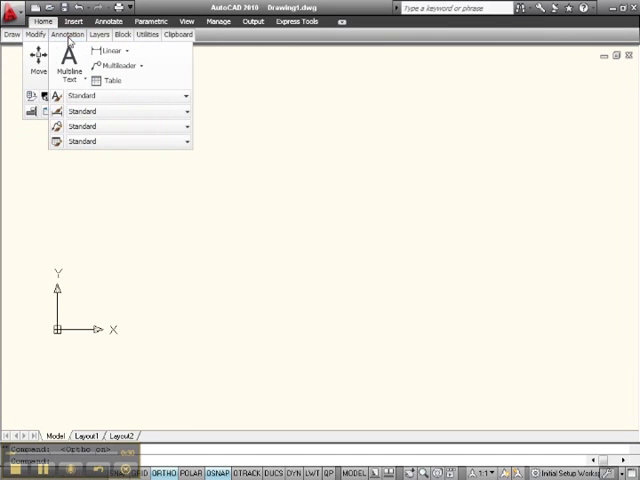
mouse_move(67, 34)
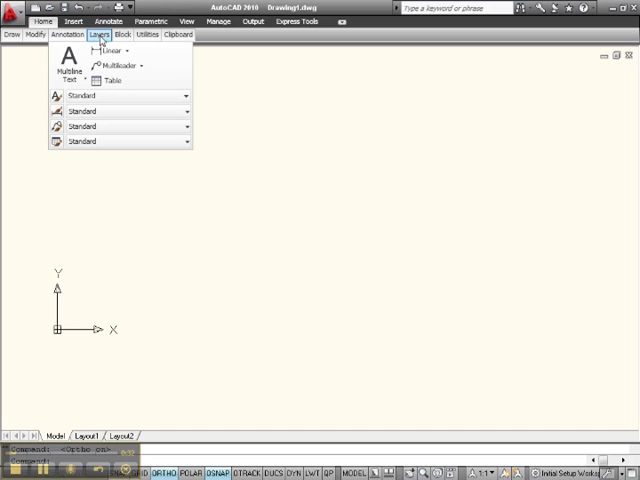
Step: Set the ribbon to tab names only and briefly show the Insert tab's panels
click(451, 171)
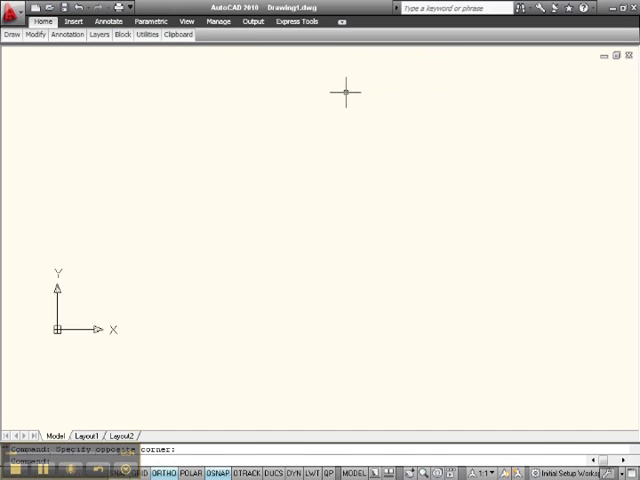
click(342, 22)
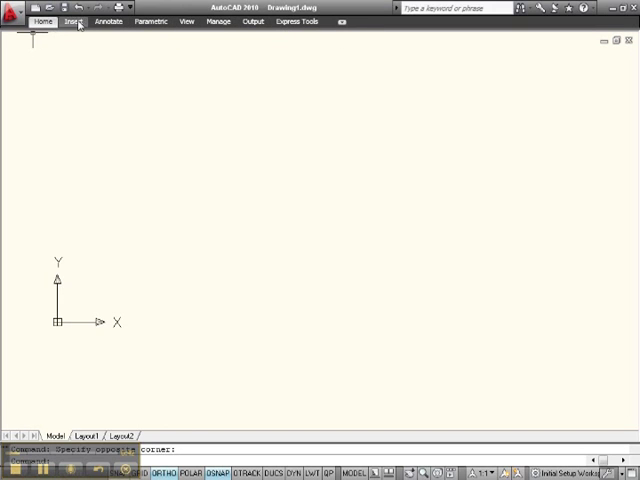
click(75, 22)
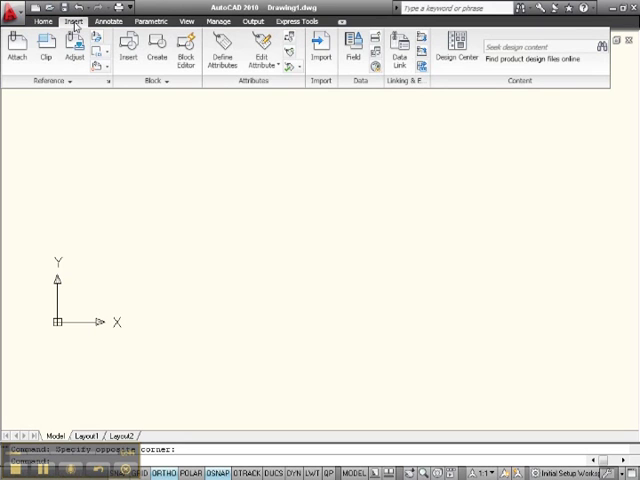
click(327, 148)
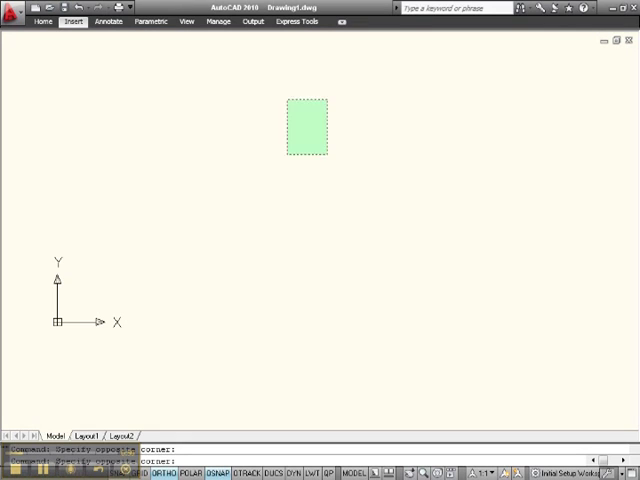
key(Escape)
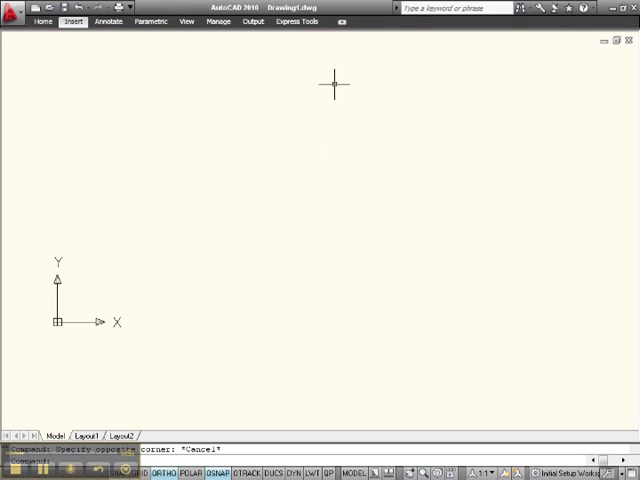
Step: Cycle the ribbon through full, panel titles and tabs-only modes, ending on full tools
click(341, 23)
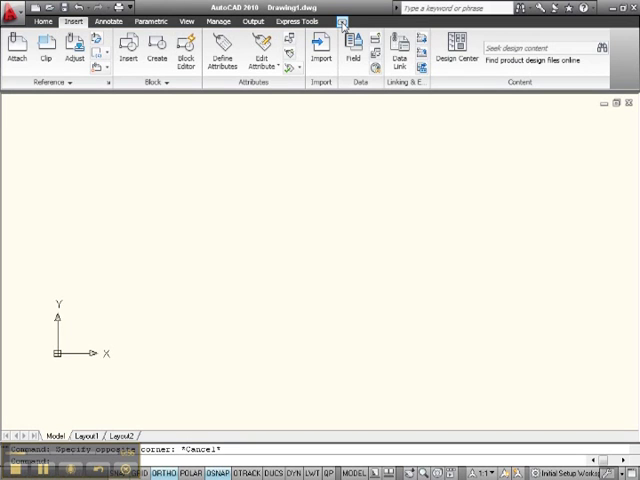
click(341, 23)
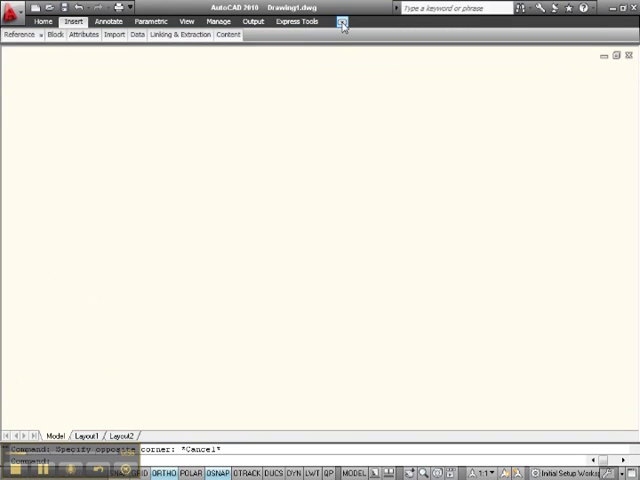
click(341, 23)
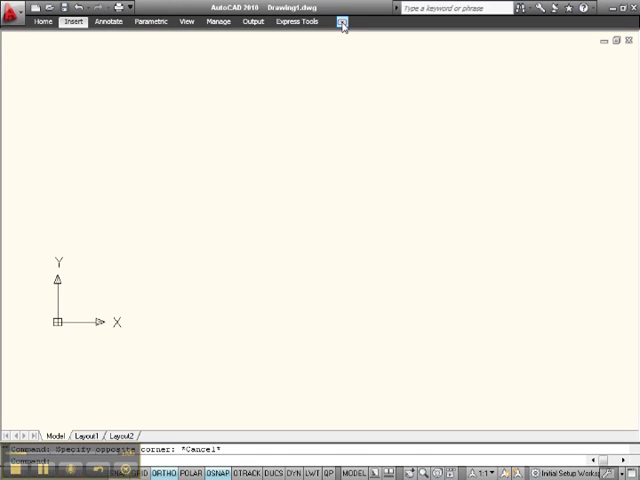
click(341, 23)
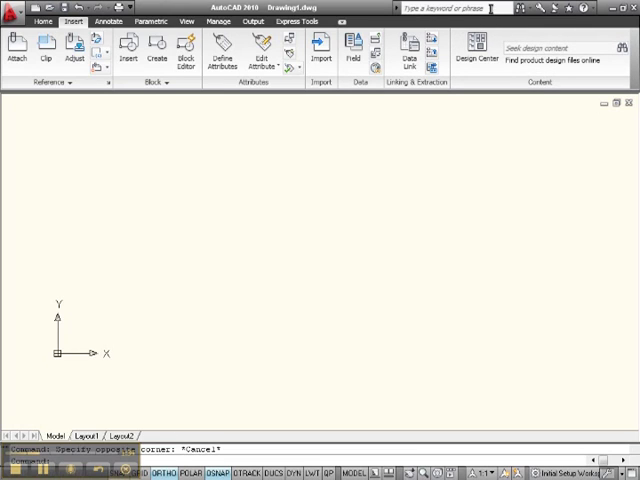
click(489, 8)
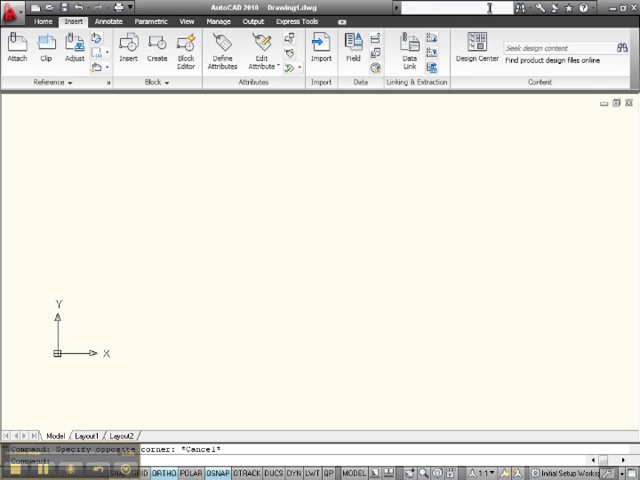
text(arc)
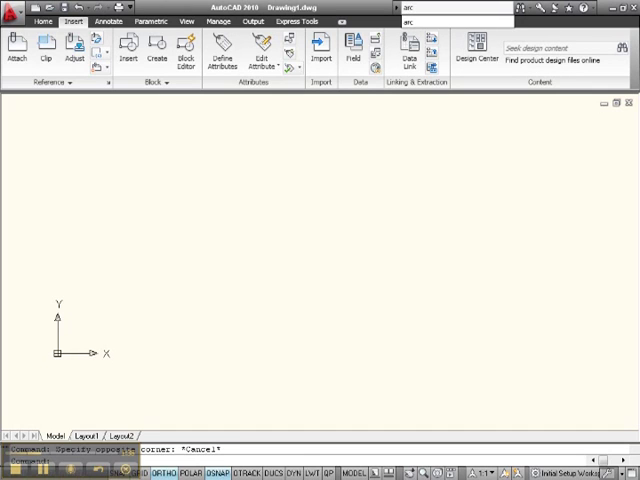
Step: Run an InfoCenter Help search for 'arc' and close the results panel
key(Return)
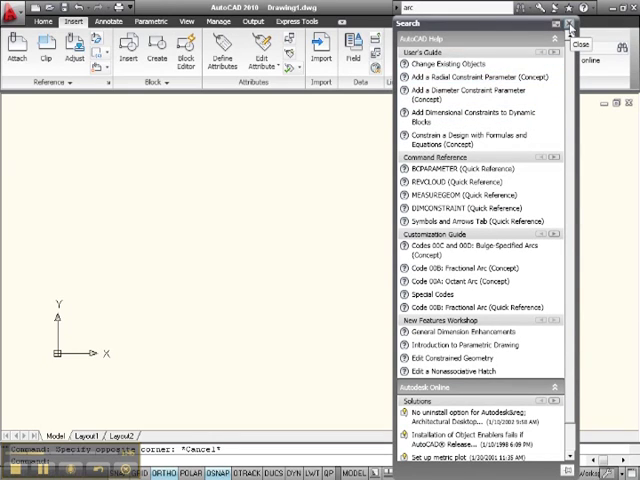
click(570, 25)
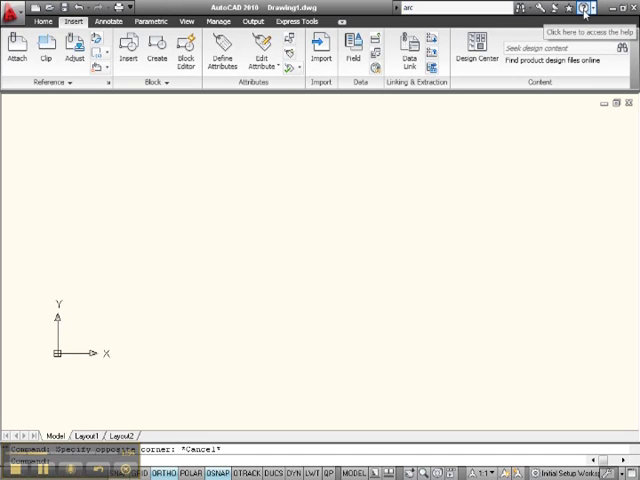
click(585, 10)
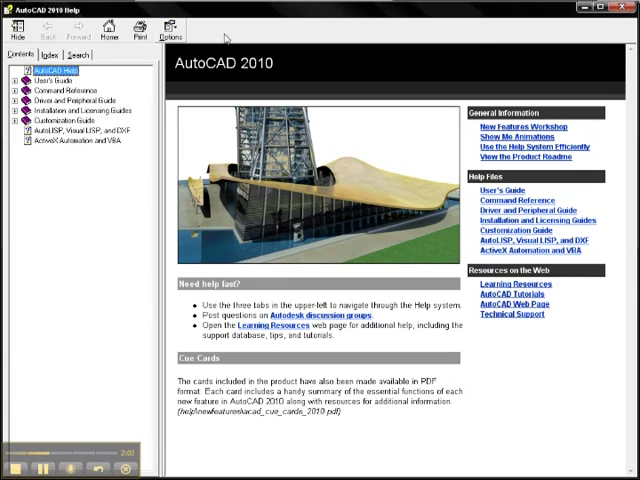
click(586, 8)
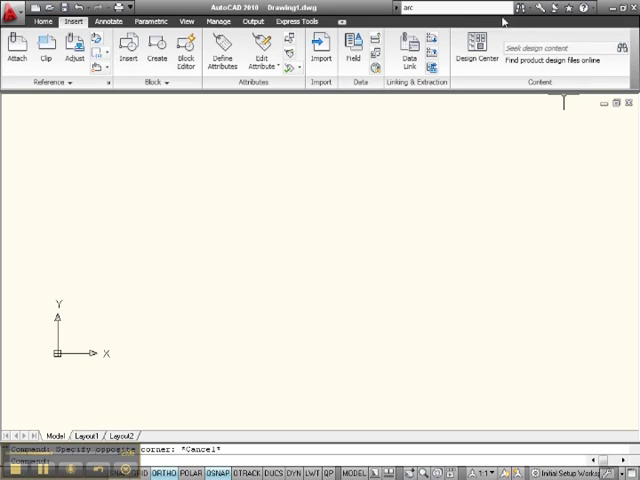
Step: Delete 'arc' from the InfoCenter search box, leaving it empty
drag(436, 7, 404, 7)
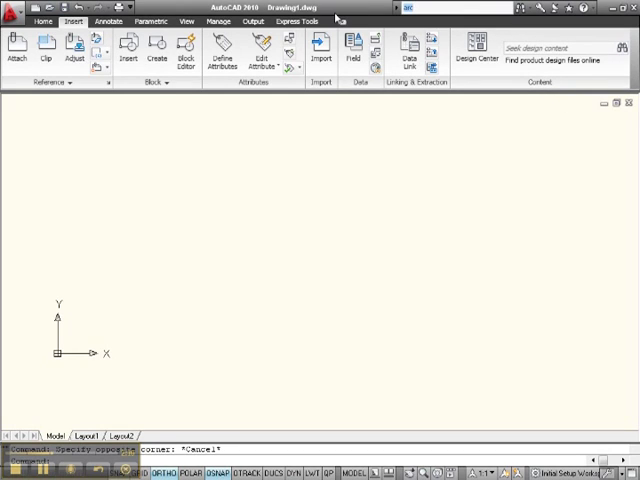
key(BackSpace)
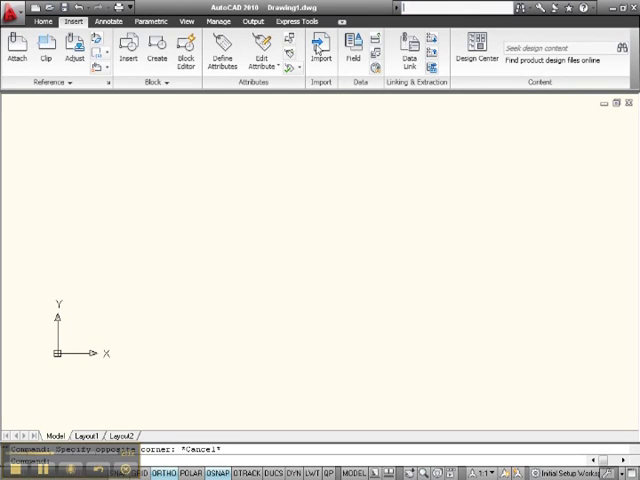